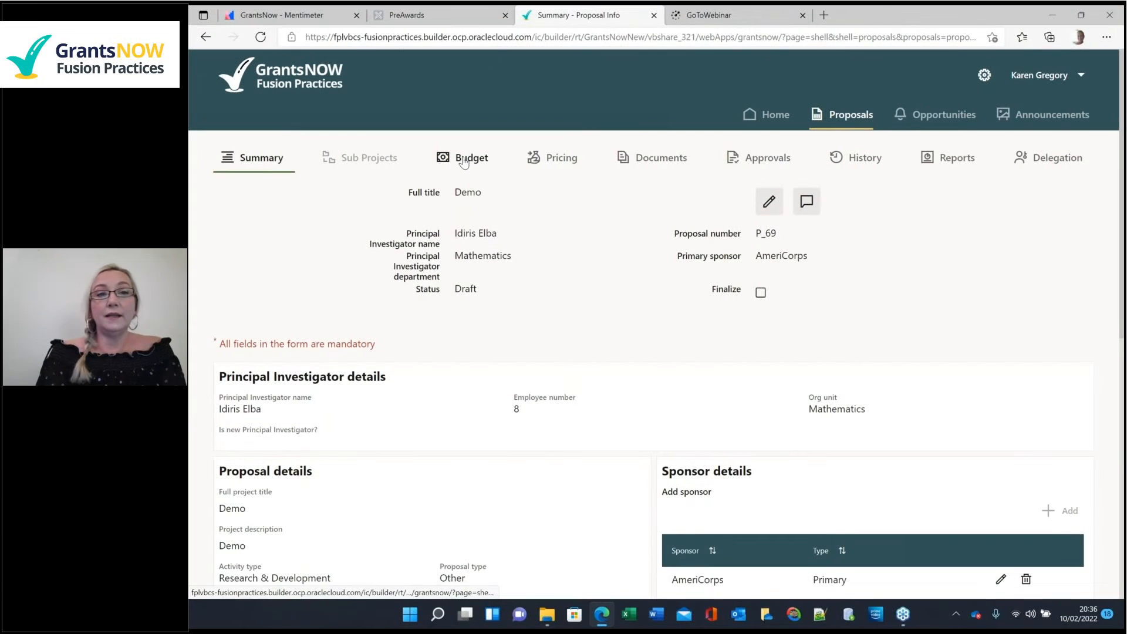
- Open the principal investigator's staff cost line in the proposal budget for editing and set its Costing HDR section to Direct Costs
{"action": "left_click", "coordinate": [470, 157]}
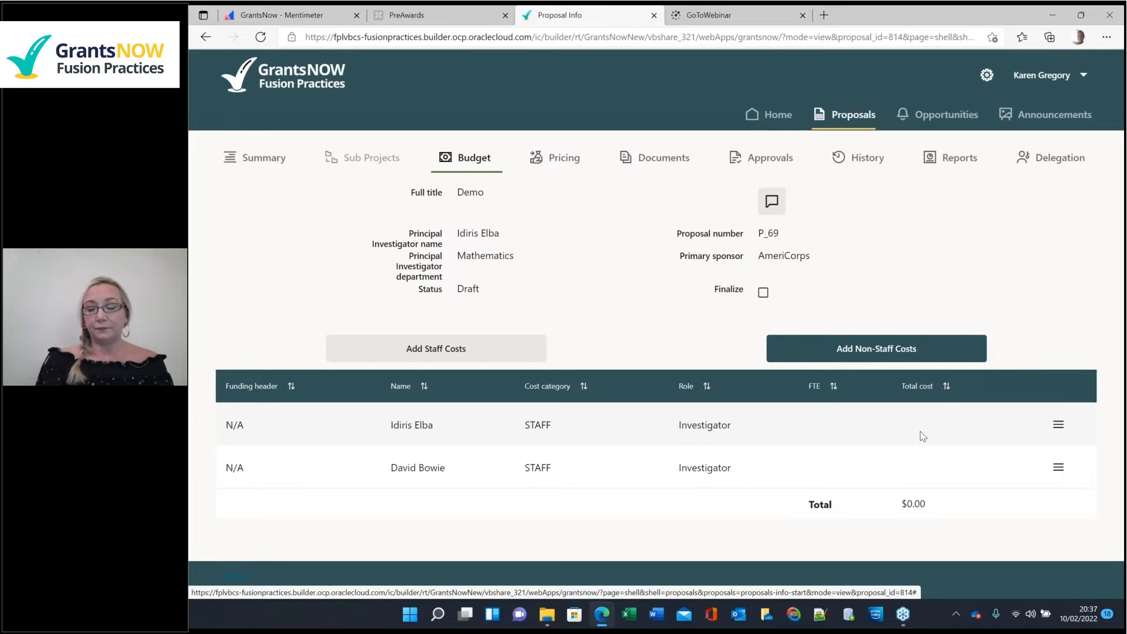
{"action": "left_click", "coordinate": [1058, 424]}
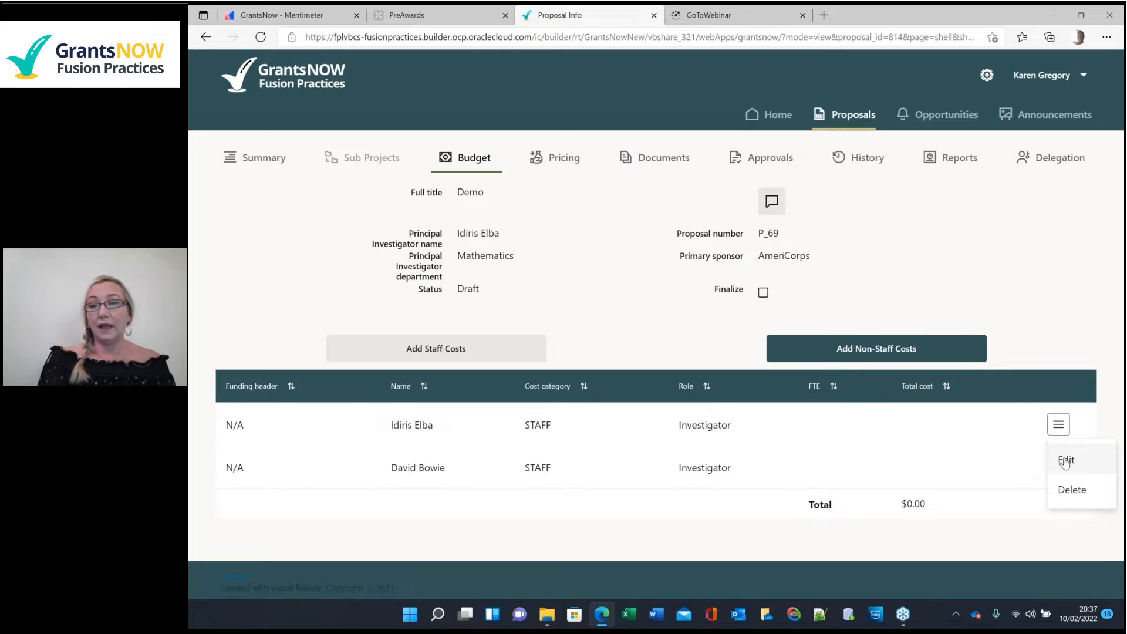
{"action": "left_click", "coordinate": [1065, 460]}
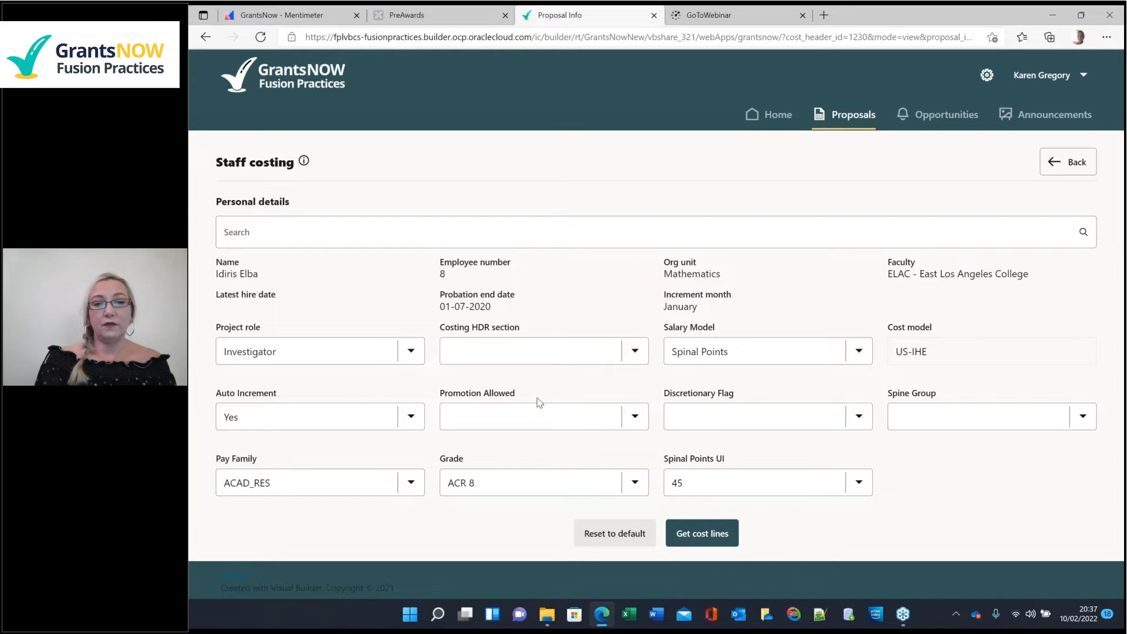
{"action": "left_click", "coordinate": [634, 354]}
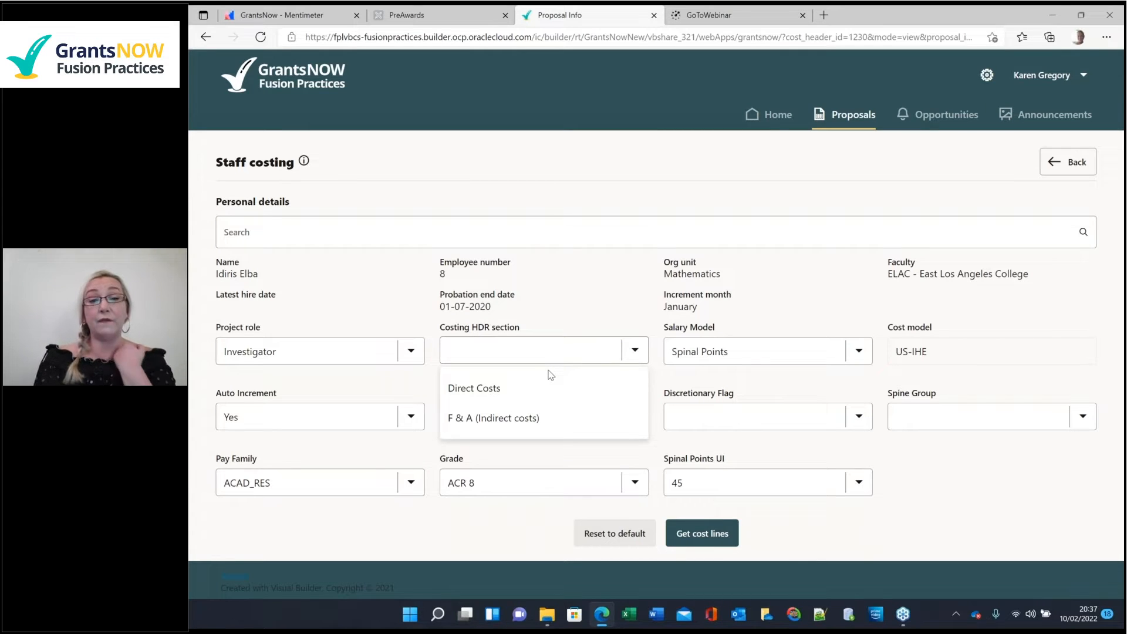
{"action": "left_click", "coordinate": [508, 391]}
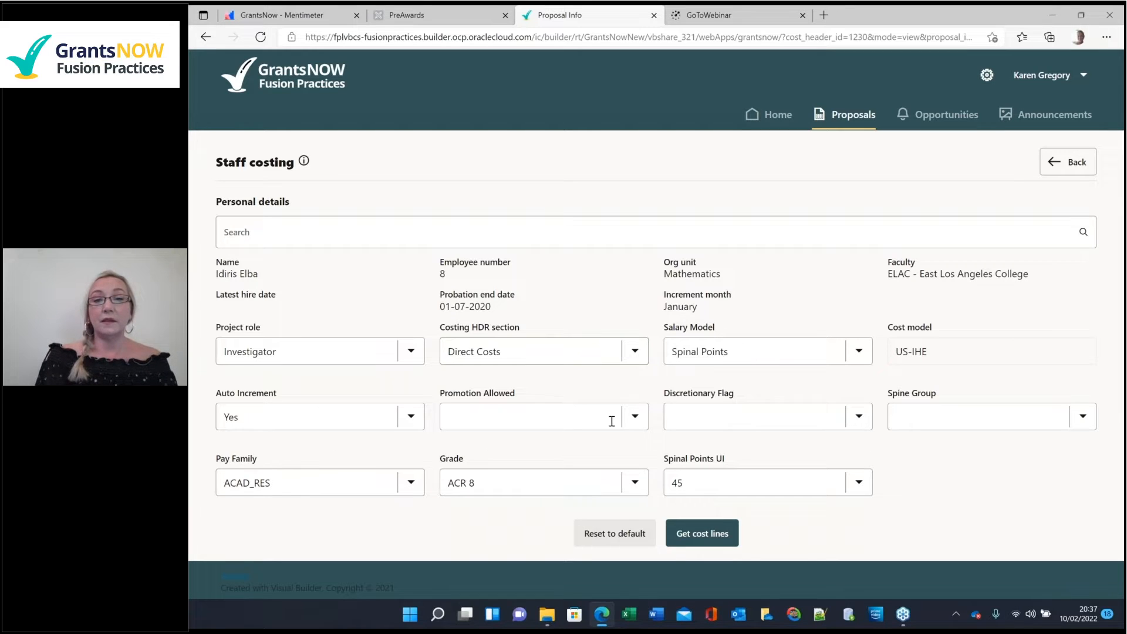
- Set Promotion Allowed and Discretionary Flag to Yes and Spine Group to Region 1 in the staff costing
{"action": "left_click", "coordinate": [629, 425]}
{"action": "left_click", "coordinate": [597, 454]}
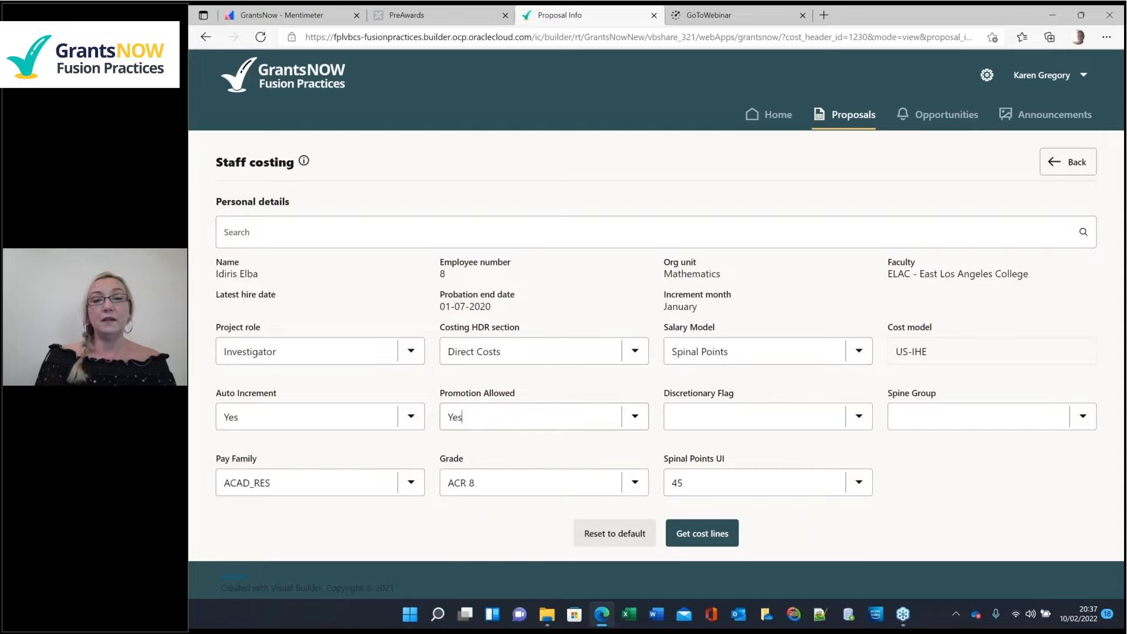
{"action": "left_click", "coordinate": [860, 419]}
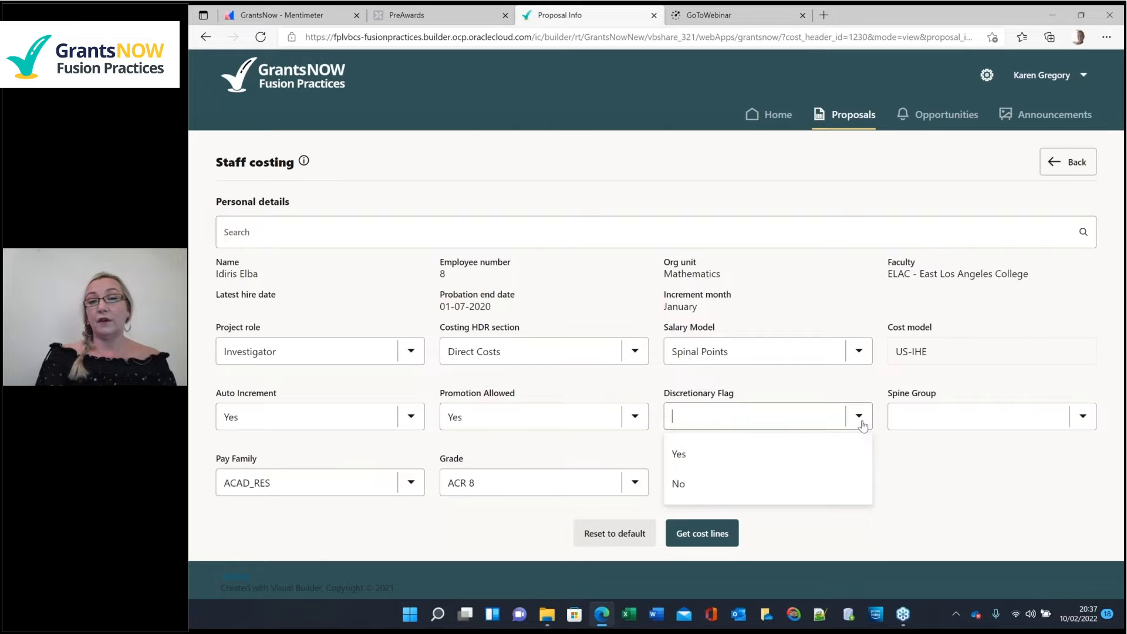
{"action": "left_click", "coordinate": [808, 455]}
{"action": "left_click", "coordinate": [1084, 418]}
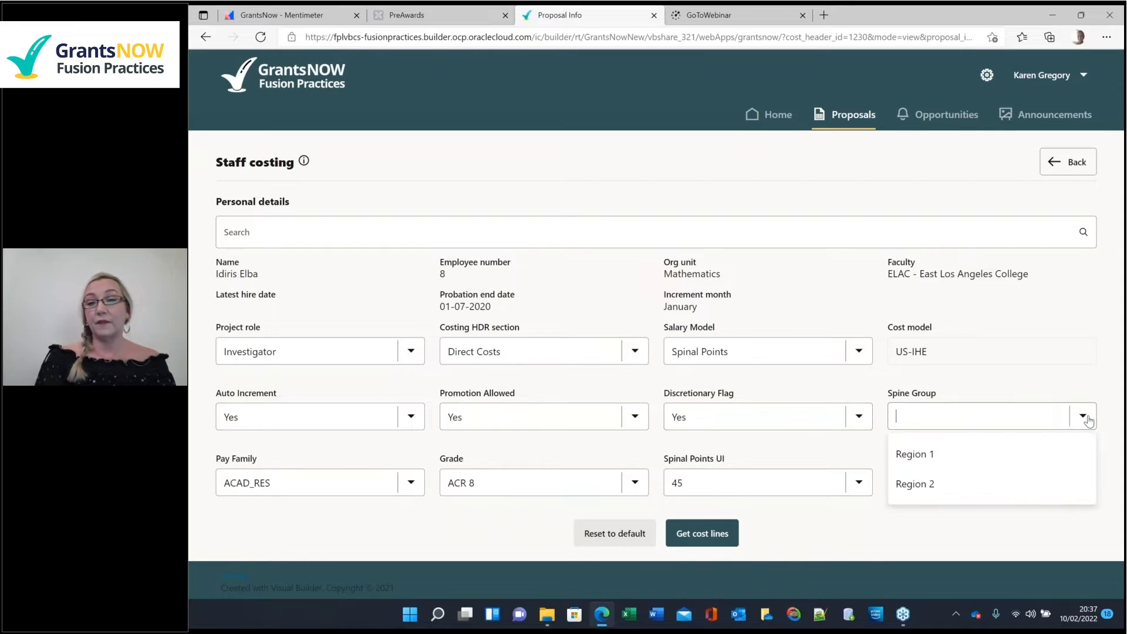
{"action": "left_click", "coordinate": [1001, 456]}
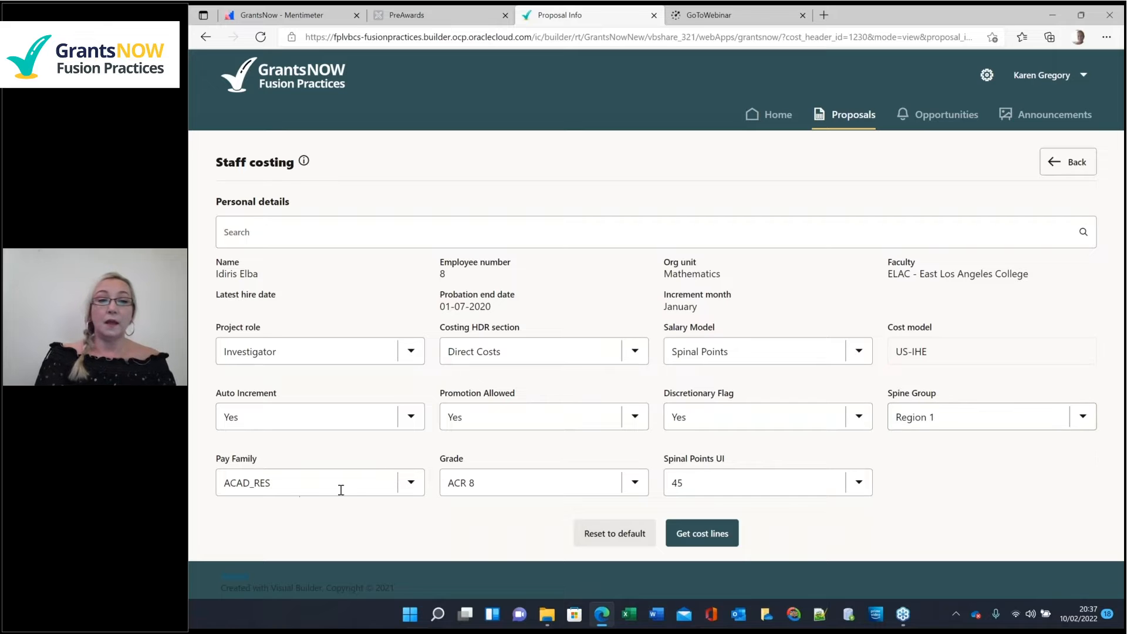
- Set the staff costing's Pay Family to ACADEMIC and both Grade and Spinal Points UI to Reader
{"action": "left_click", "coordinate": [370, 483]}
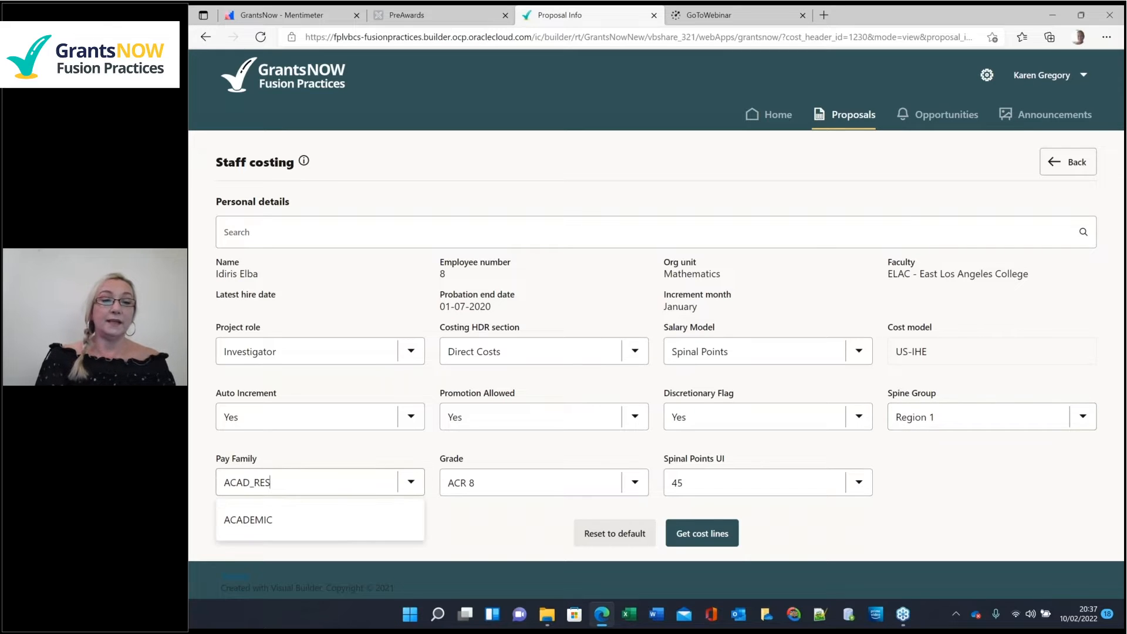
{"action": "left_click", "coordinate": [370, 519]}
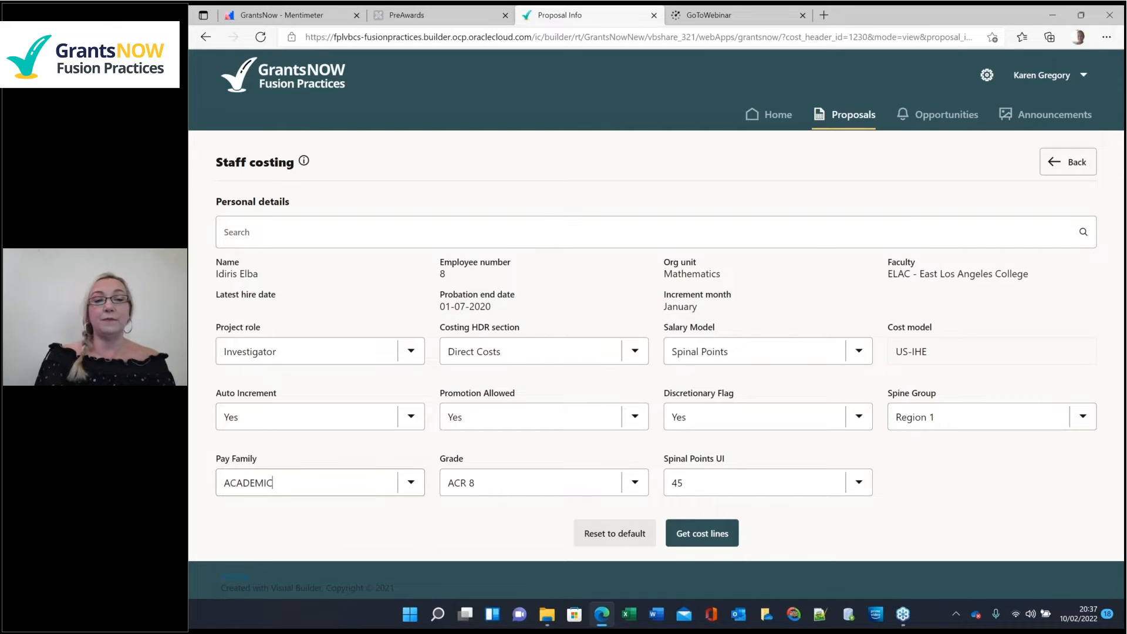
{"action": "left_click", "coordinate": [635, 484]}
{"action": "left_click", "coordinate": [564, 427]}
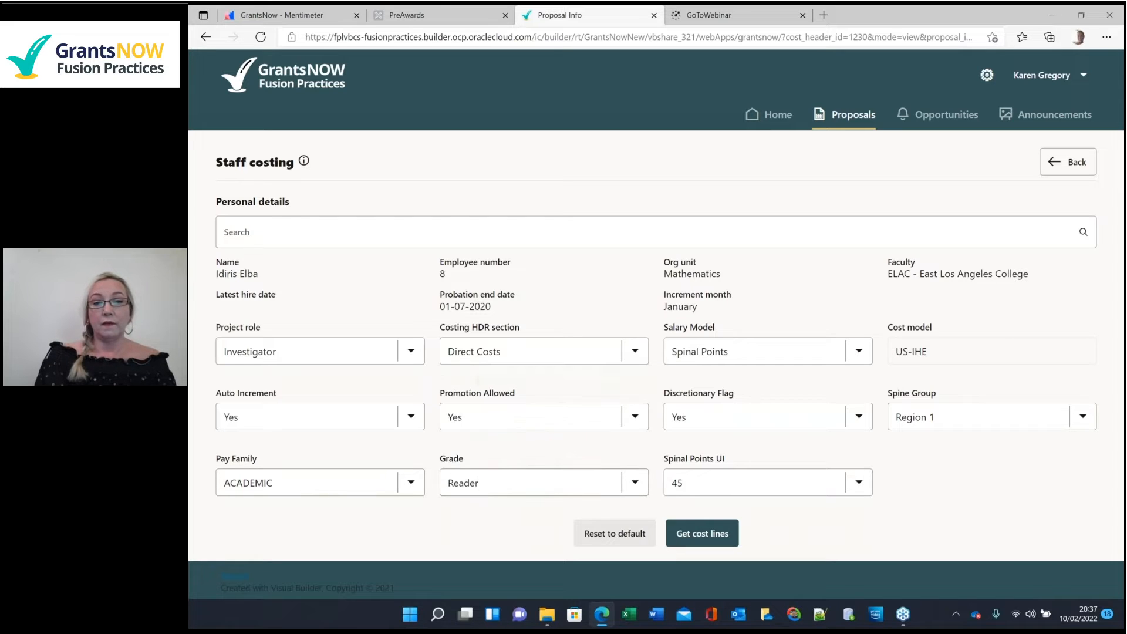
{"action": "left_click", "coordinate": [854, 493]}
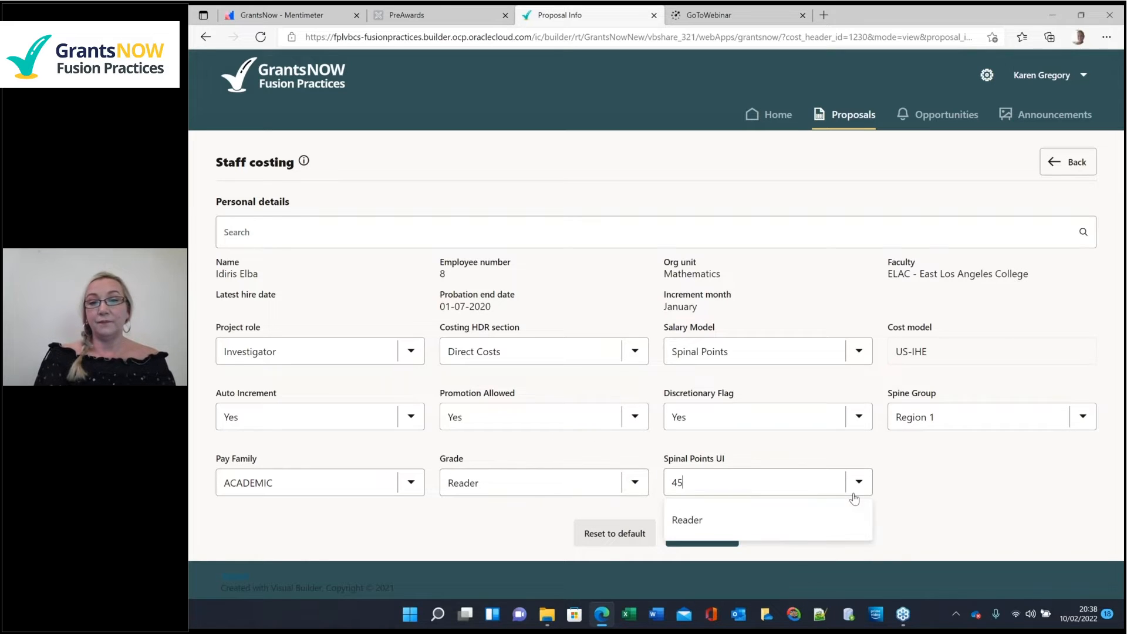
{"action": "left_click", "coordinate": [763, 530]}
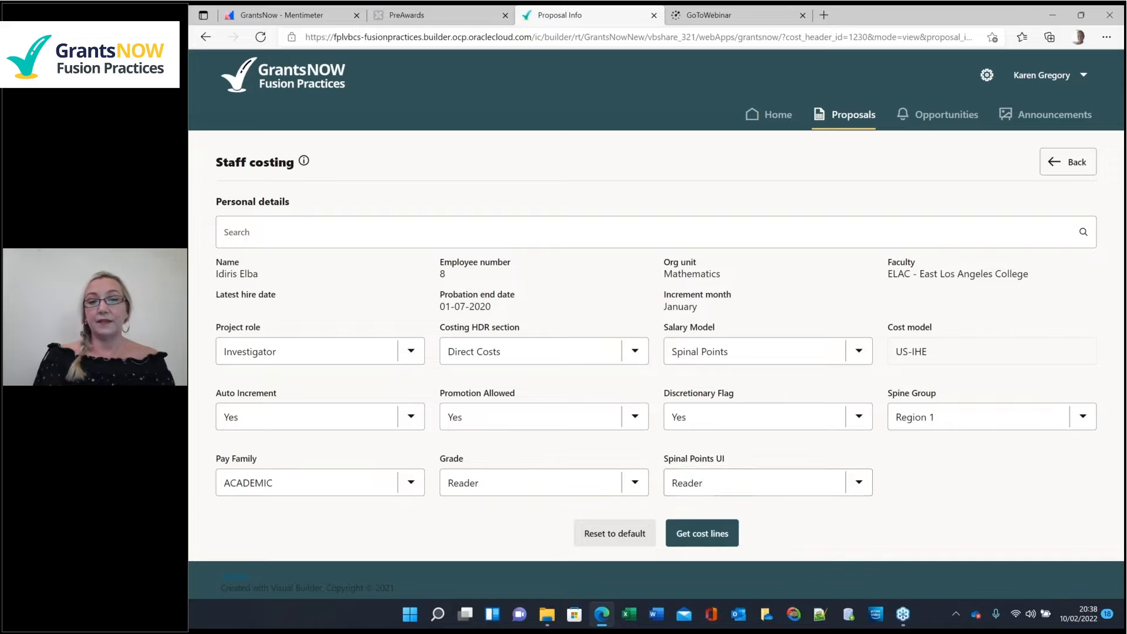
- Generate the investigator's cost lines, accepting that previous cost details are cleared, and split the cost summary by period
{"action": "left_click", "coordinate": [697, 537]}
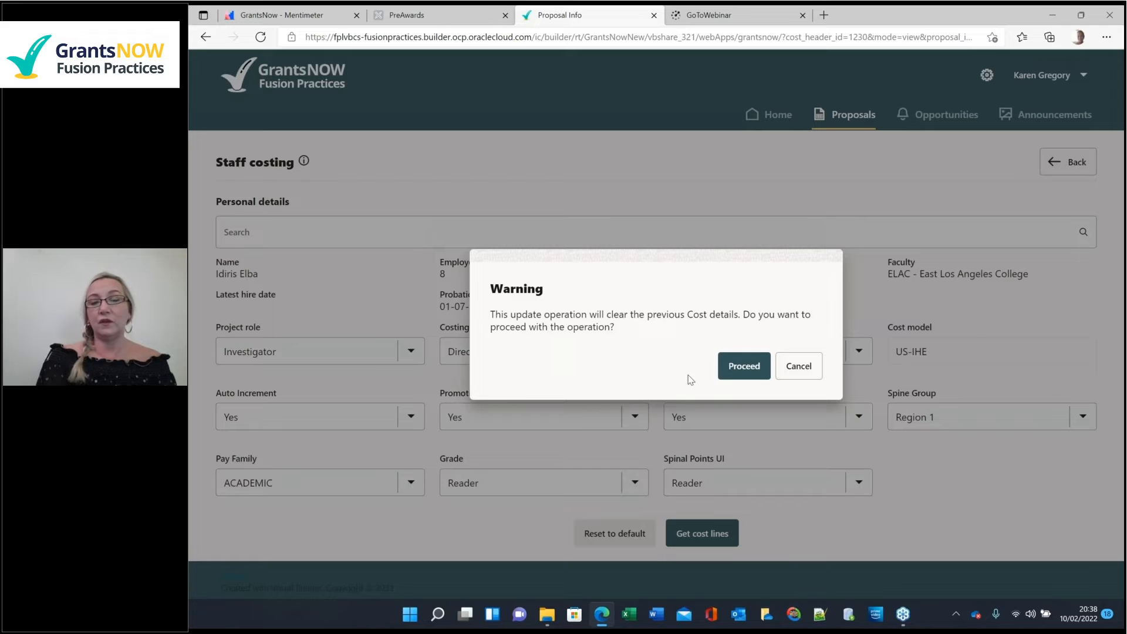
{"action": "left_click", "coordinate": [745, 367]}
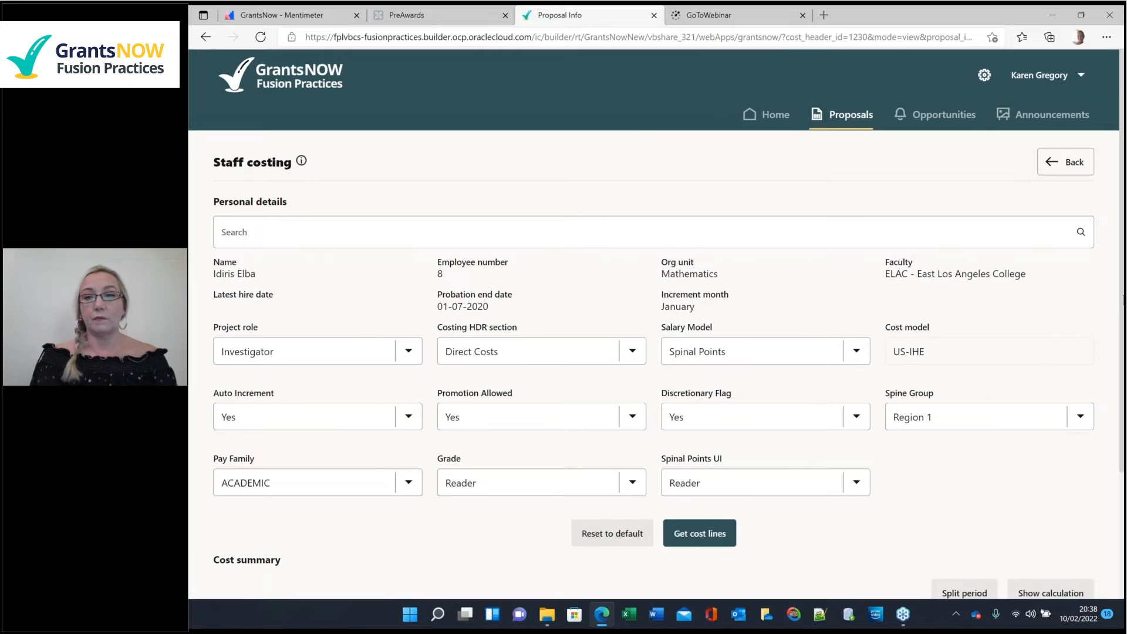
{"action": "scroll", "coordinate": [878, 455], "scroll_direction": "down", "scroll_amount": 3}
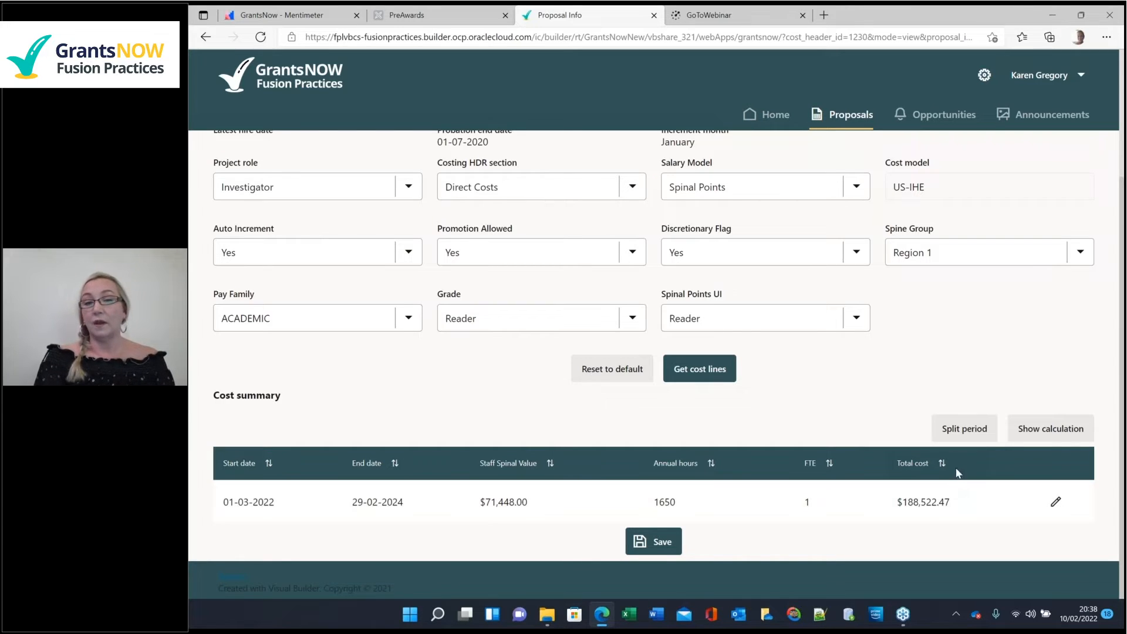
{"action": "left_click", "coordinate": [966, 434]}
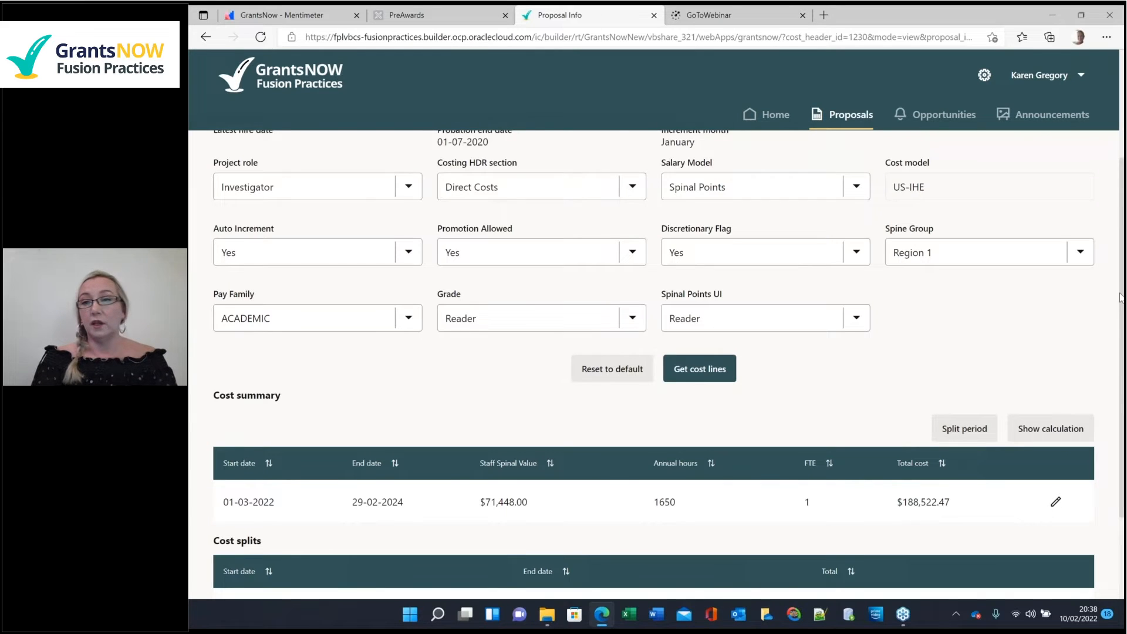
{"action": "scroll", "coordinate": [844, 470], "scroll_direction": "down", "scroll_amount": 2}
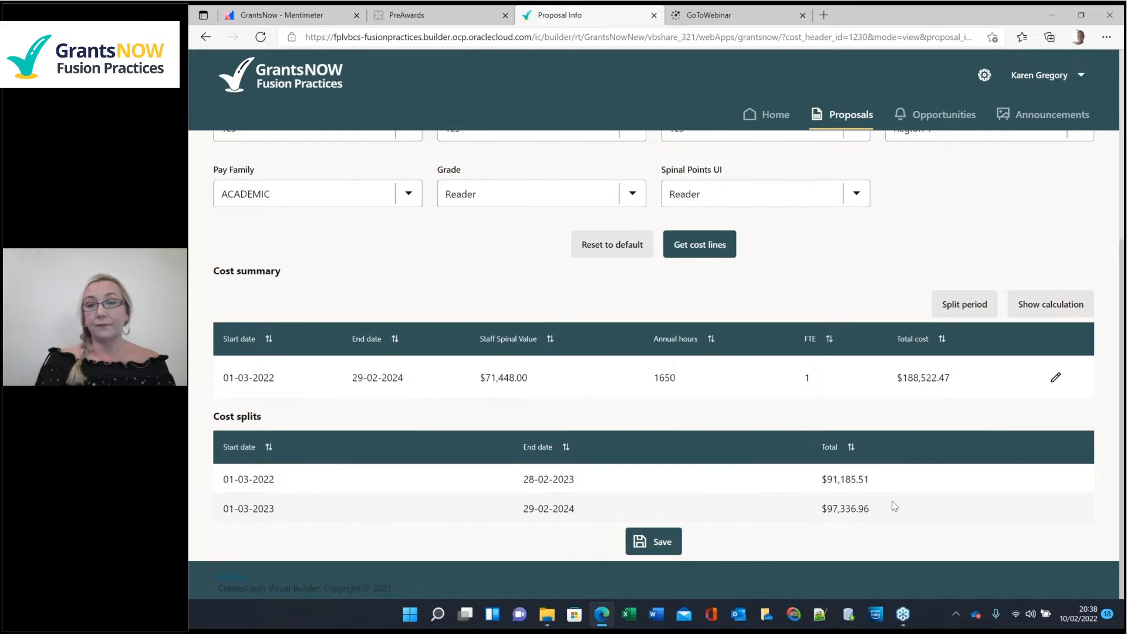
- Export the staff cost calculation, examine Staff Cost Line Calculations (1).xlsx in Excel, and return to the staff costing page in the browser
{"action": "left_click", "coordinate": [1050, 309]}
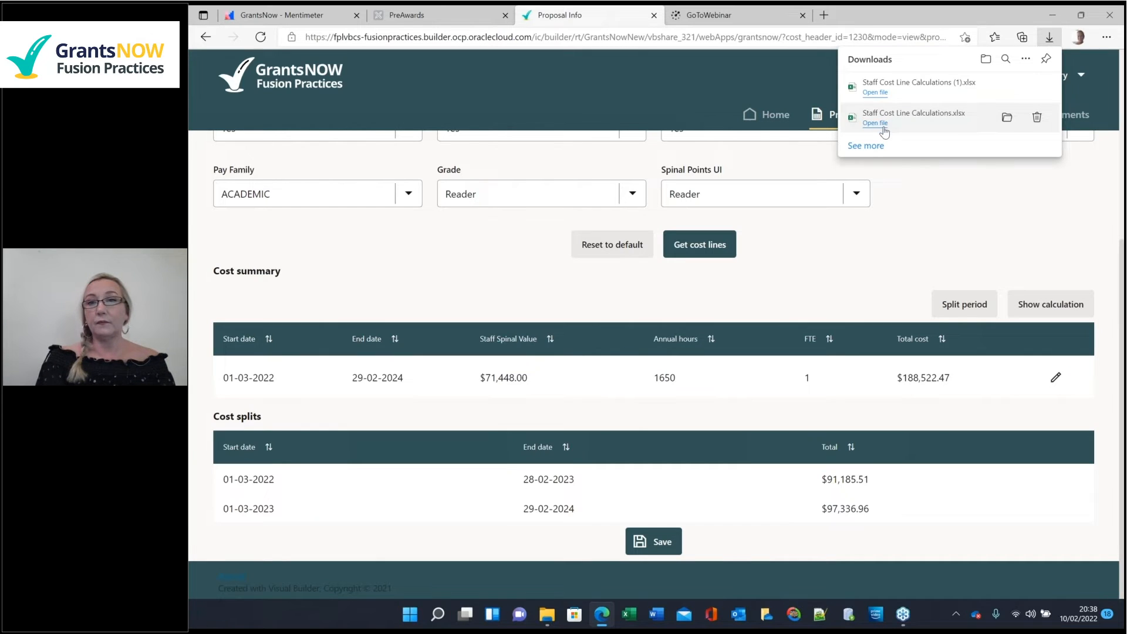
{"action": "left_click", "coordinate": [875, 93]}
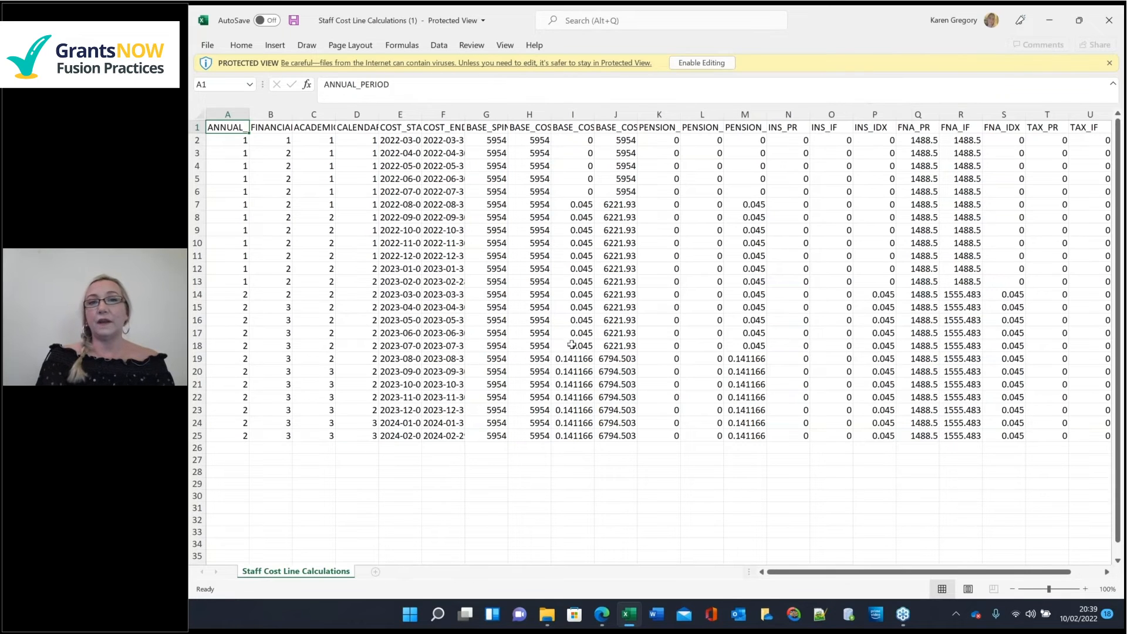
{"action": "left_click", "coordinate": [403, 156]}
{"action": "left_click", "coordinate": [409, 174]}
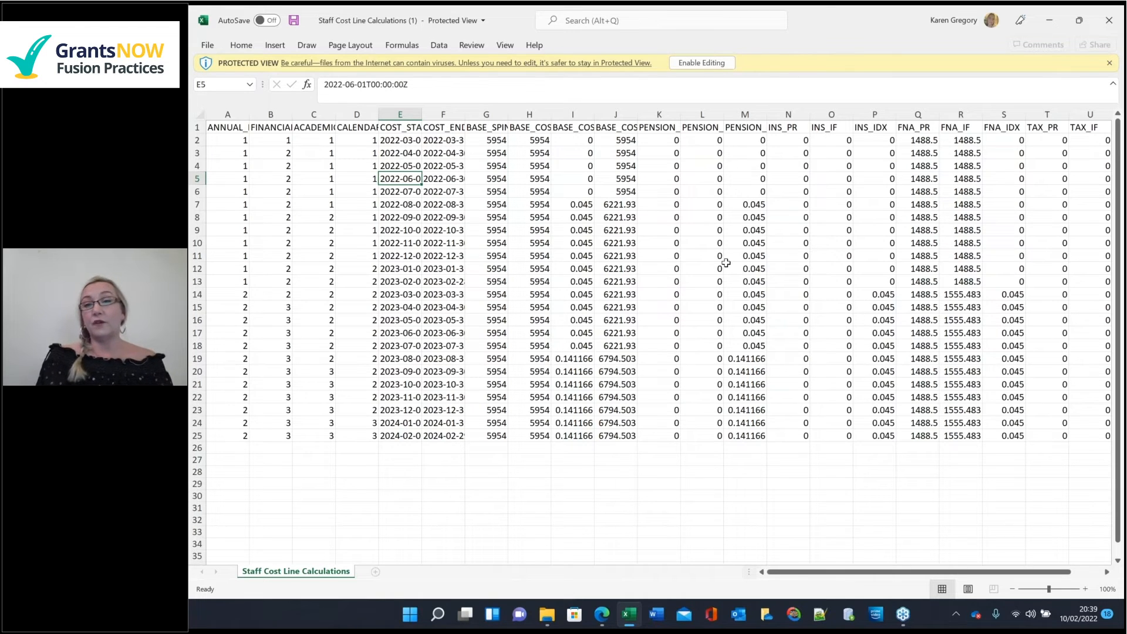
{"action": "left_click", "coordinate": [1109, 23]}
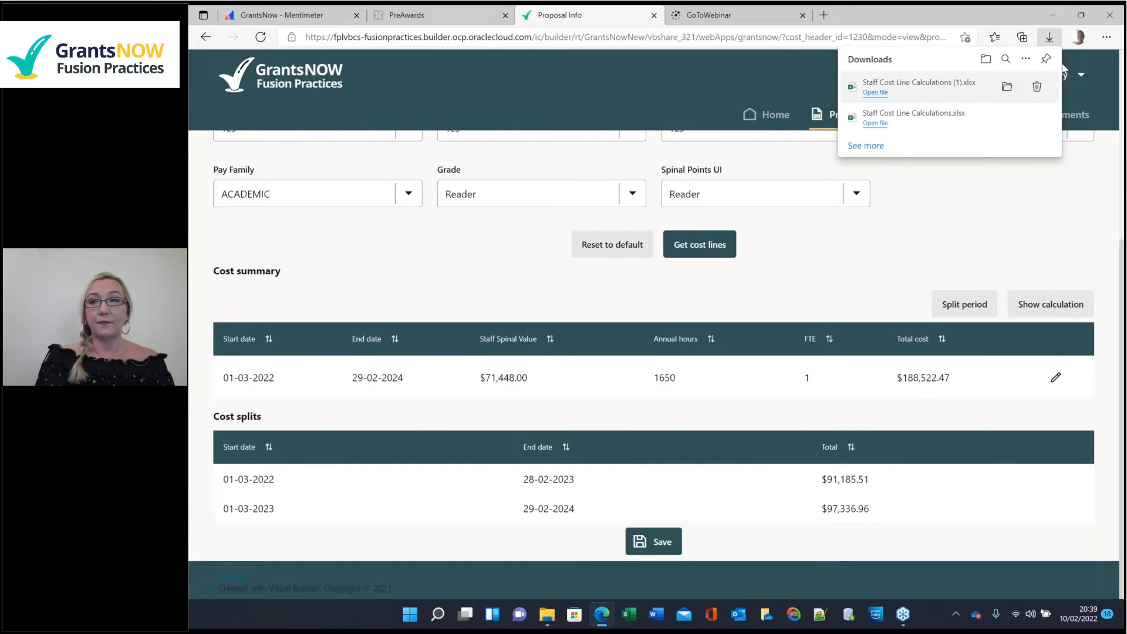
{"action": "left_click", "coordinate": [943, 209]}
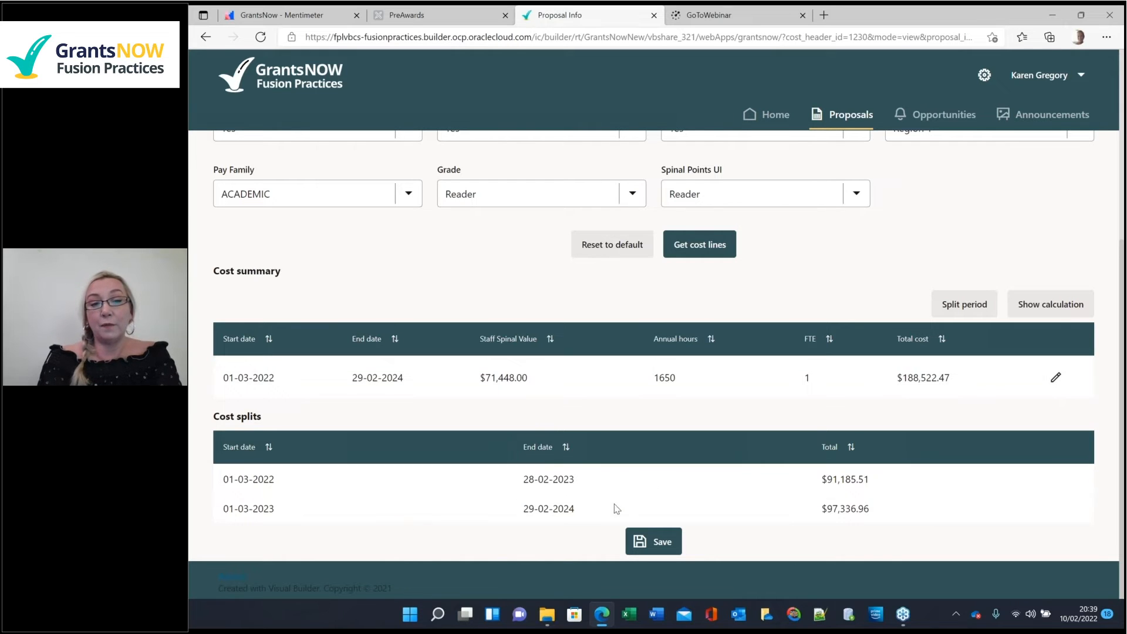
- Save the staff costing and start a non-staff cost with Costing HDR section Direct Costs
{"action": "left_click", "coordinate": [656, 534]}
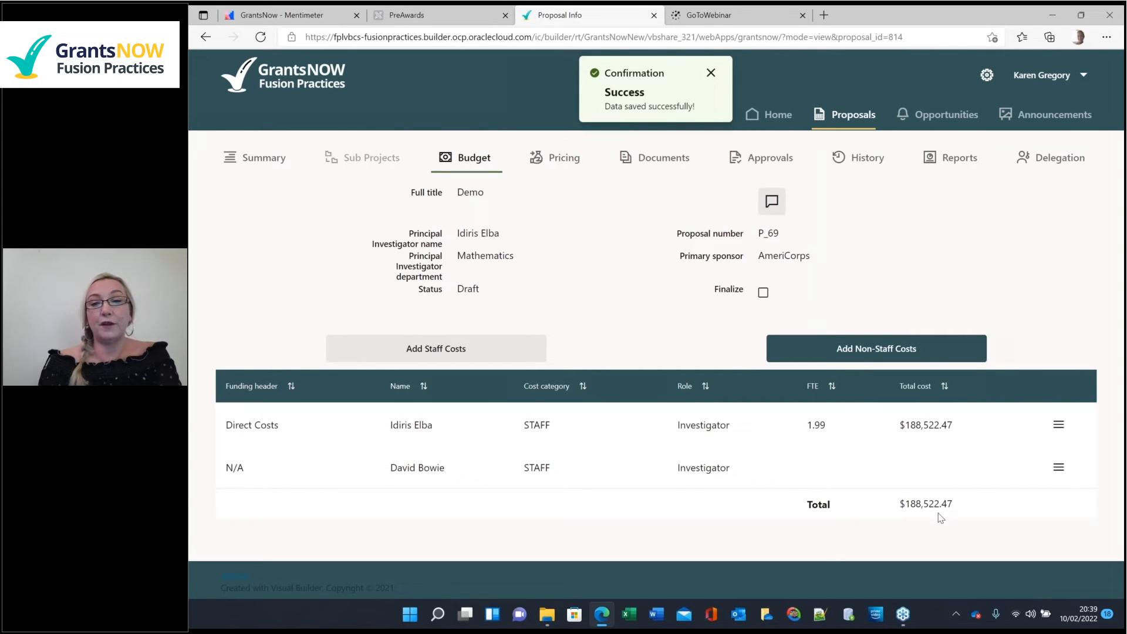
{"action": "left_click", "coordinate": [859, 351]}
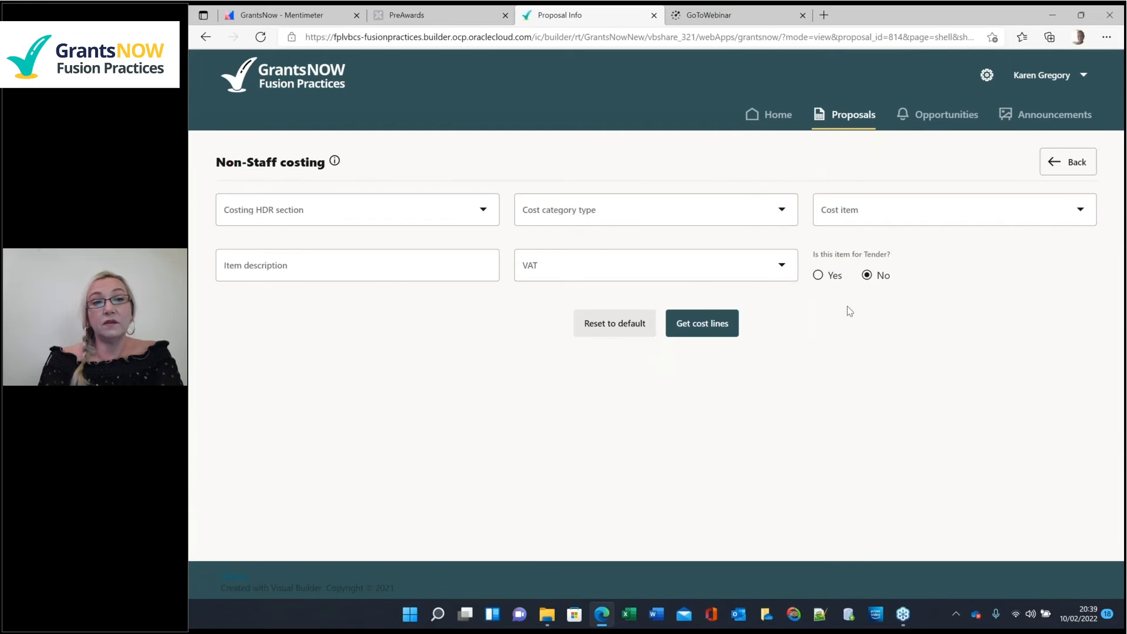
{"action": "left_click", "coordinate": [443, 214]}
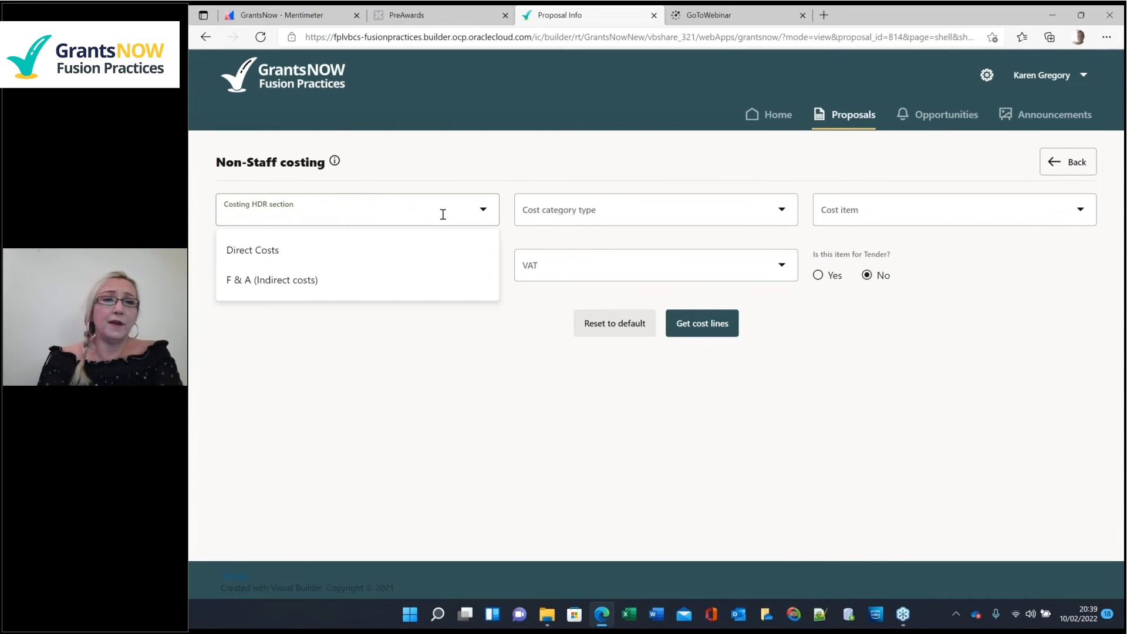
{"action": "left_click", "coordinate": [400, 250]}
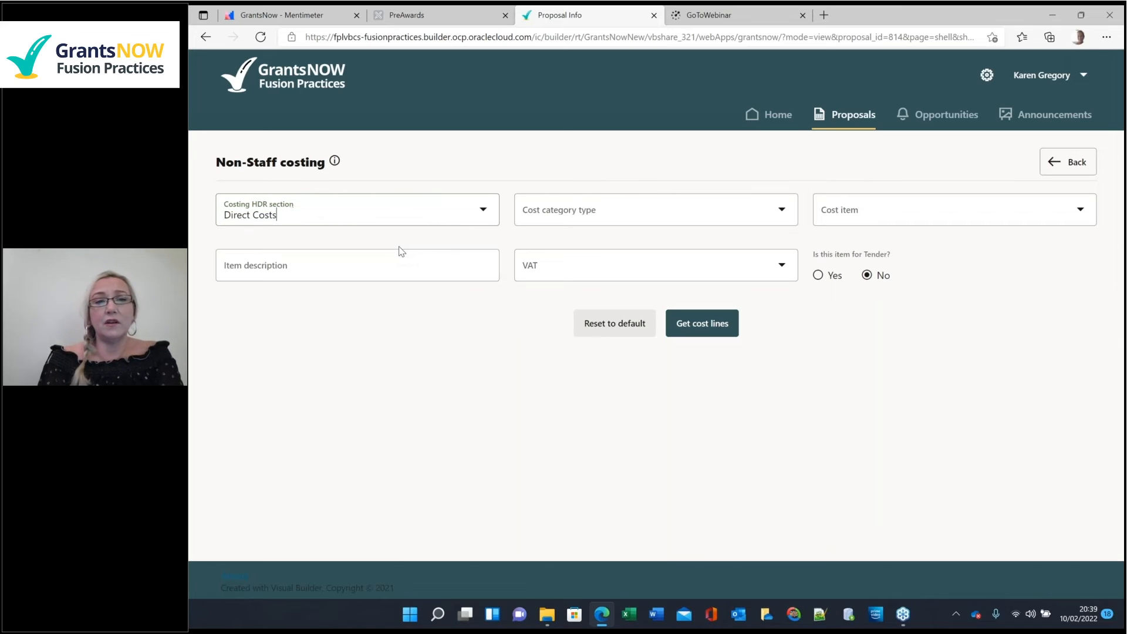
- Set the non-staff cost's category type to Equipment and Capital expenditure and its cost item to Scientific purpose equipment
{"action": "left_click", "coordinate": [650, 216]}
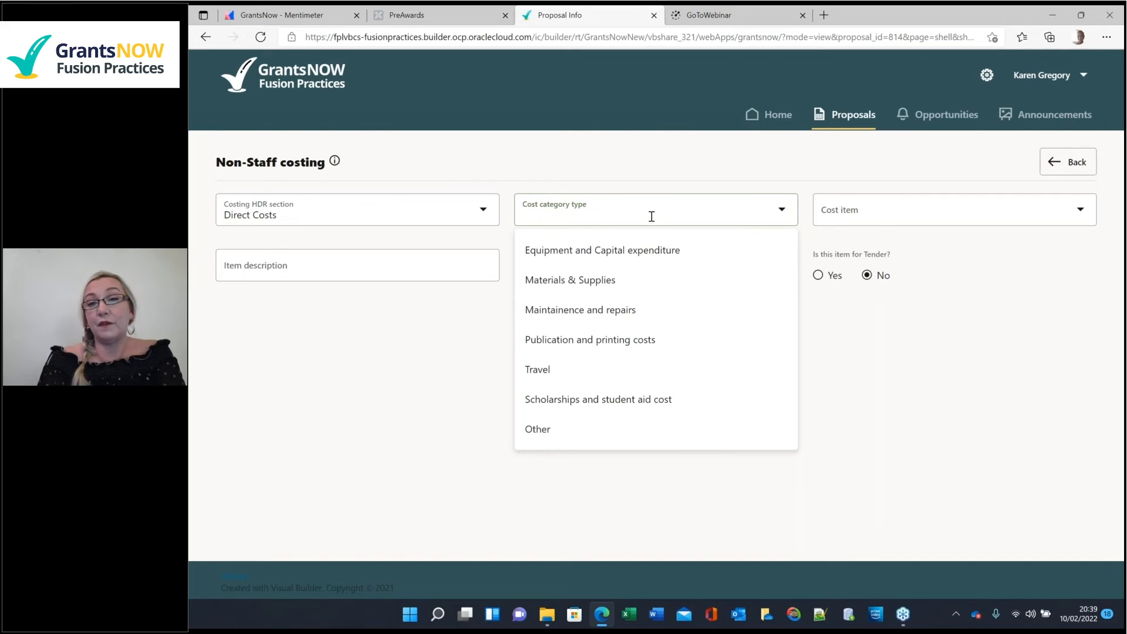
{"action": "left_click", "coordinate": [649, 252]}
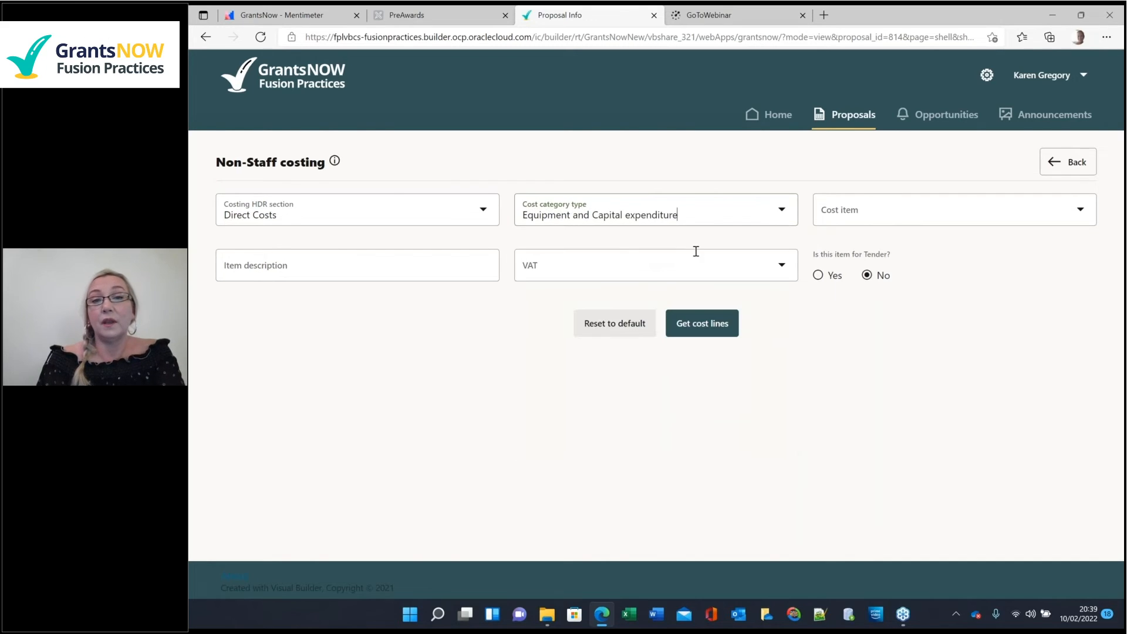
{"action": "left_click", "coordinate": [935, 216]}
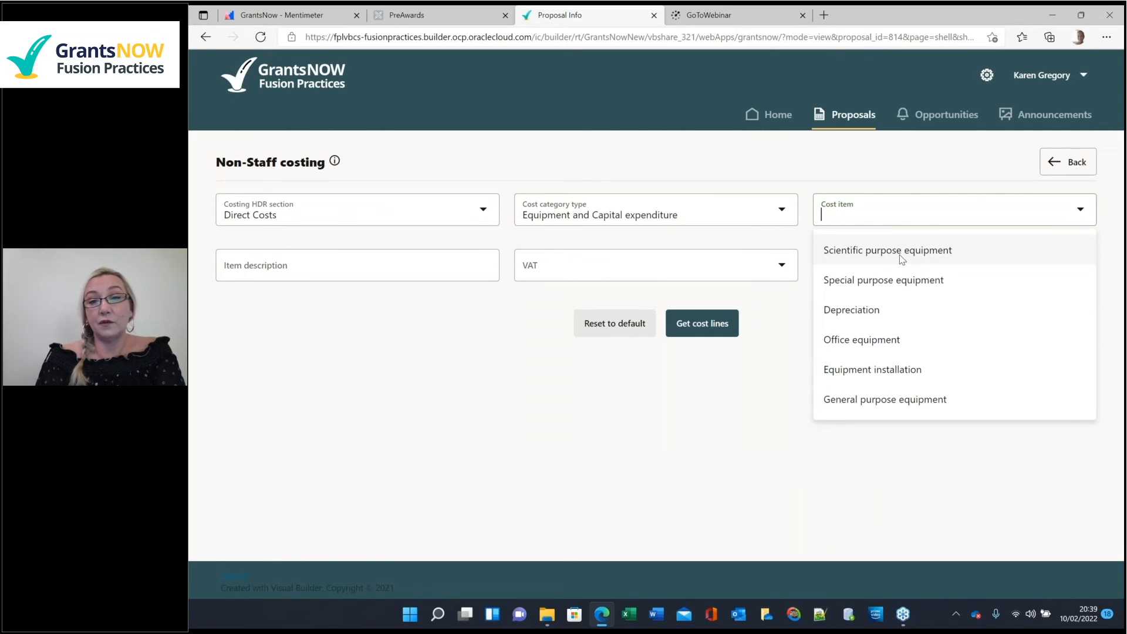
{"action": "left_click", "coordinate": [902, 259]}
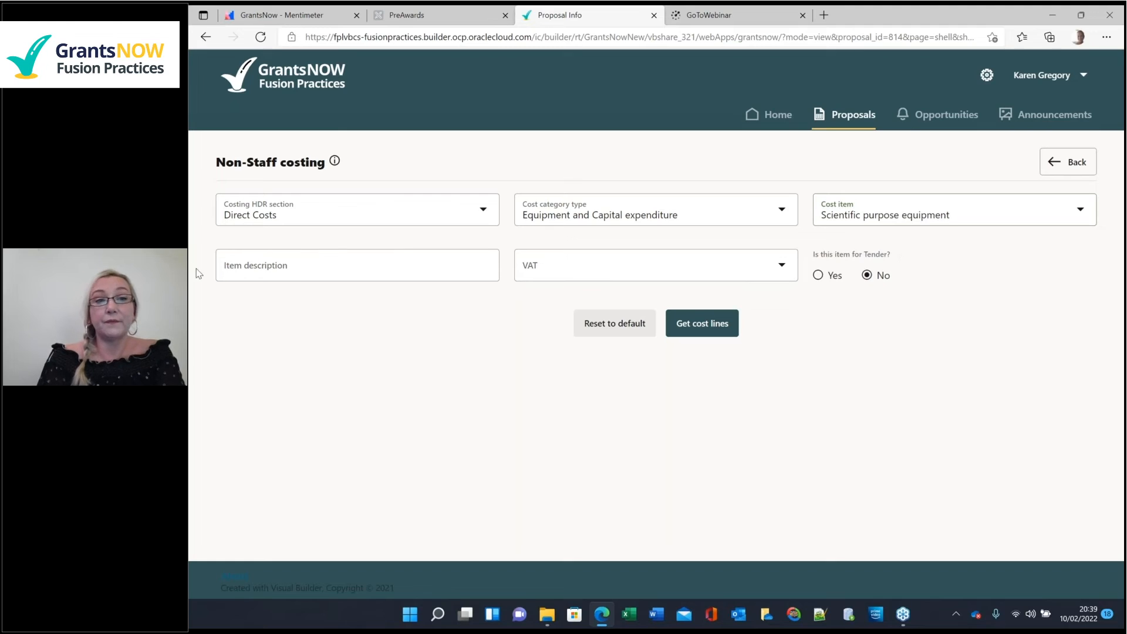
- Describe the non-staff item as Microscope, set its VAT to Value Added Tax and generate its cost lines
{"action": "left_click", "coordinate": [302, 273]}
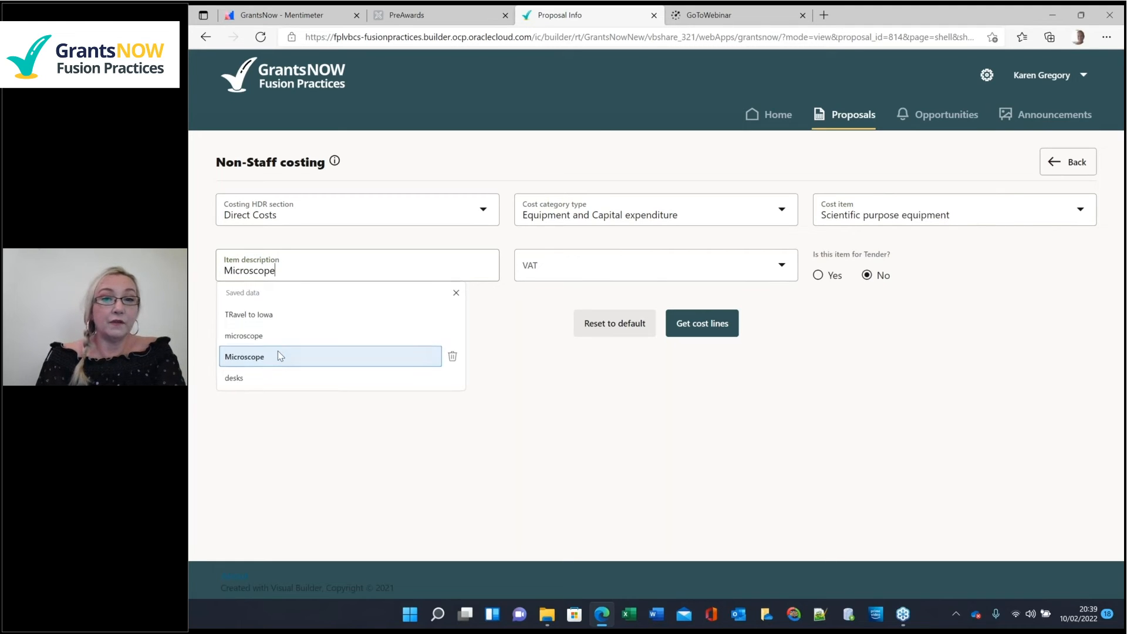
{"action": "left_click", "coordinate": [277, 354]}
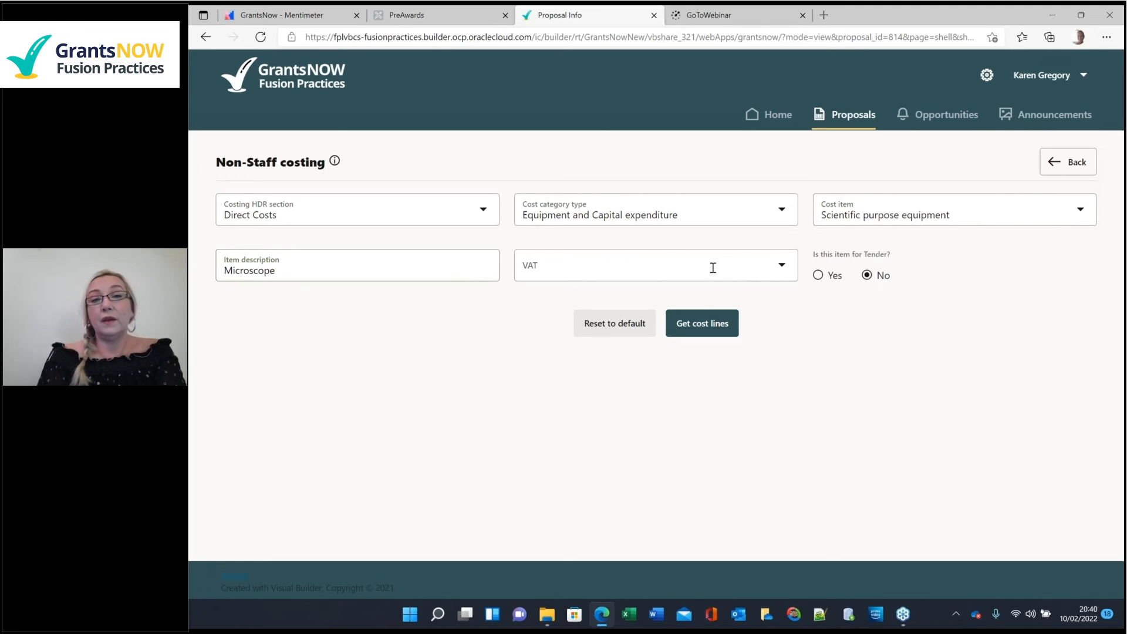
{"action": "left_click", "coordinate": [781, 267]}
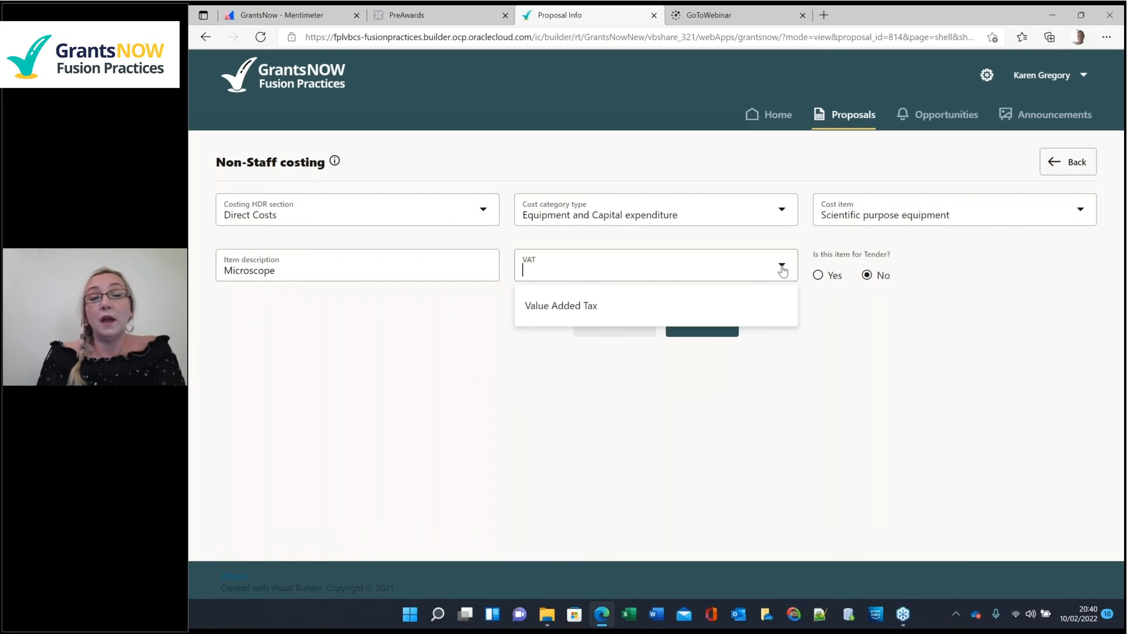
{"action": "left_click", "coordinate": [721, 313]}
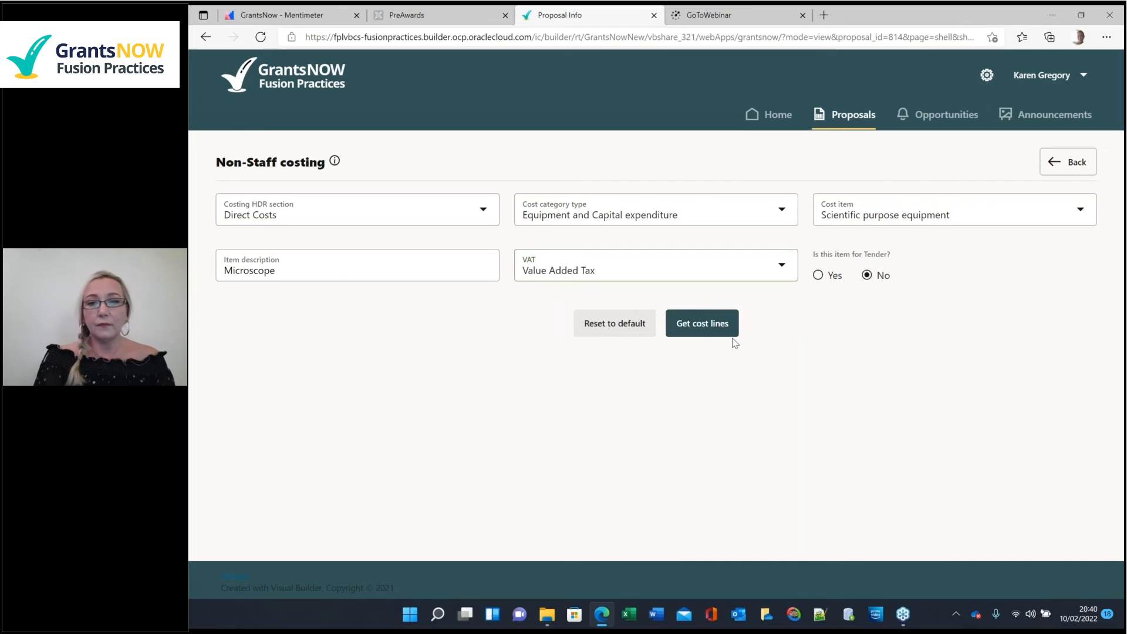
{"action": "left_click", "coordinate": [715, 327]}
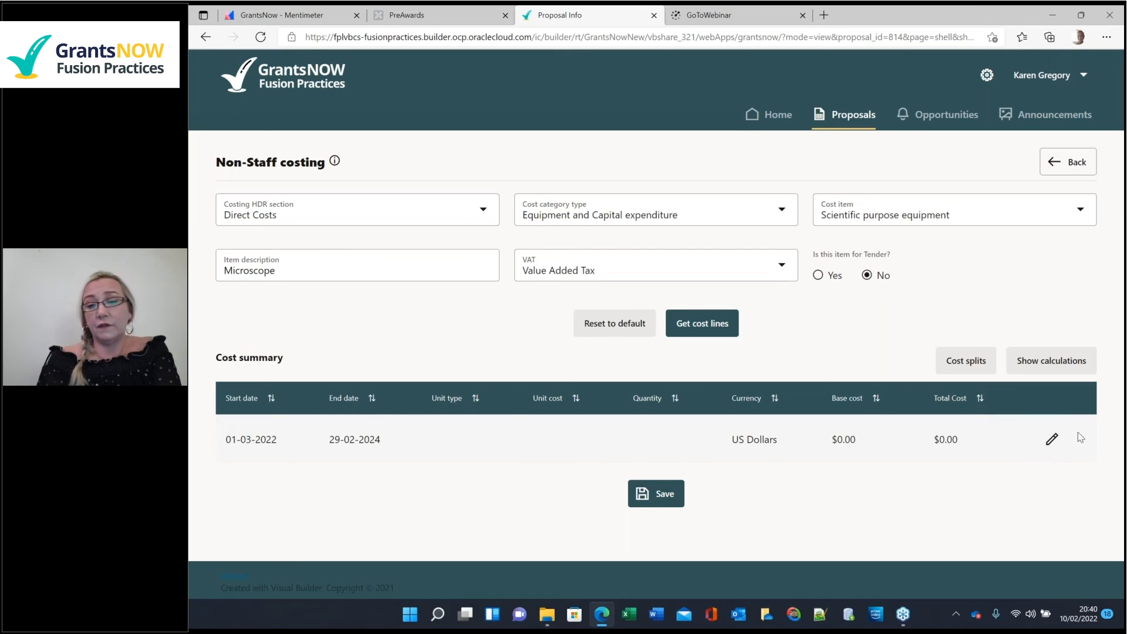
- Fill the microscope's cost line with unit type Items, unit cost $5,000.00 and quantity 1, and save the non-staff costing to the budget
{"action": "left_click", "coordinate": [1052, 441]}
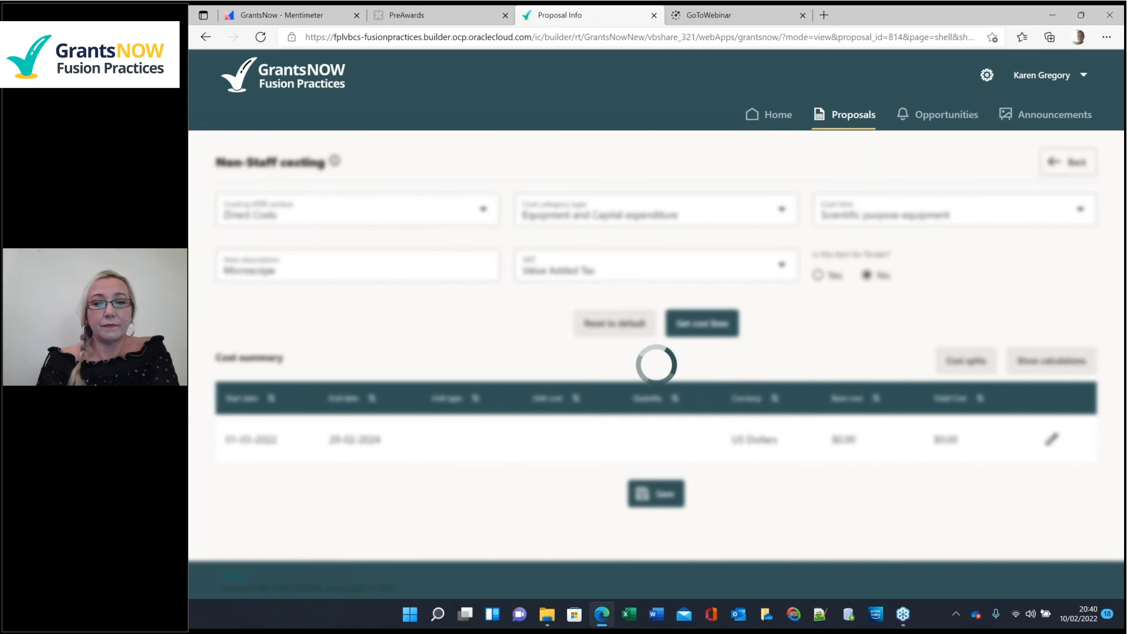
{"action": "left_click", "coordinate": [464, 433]}
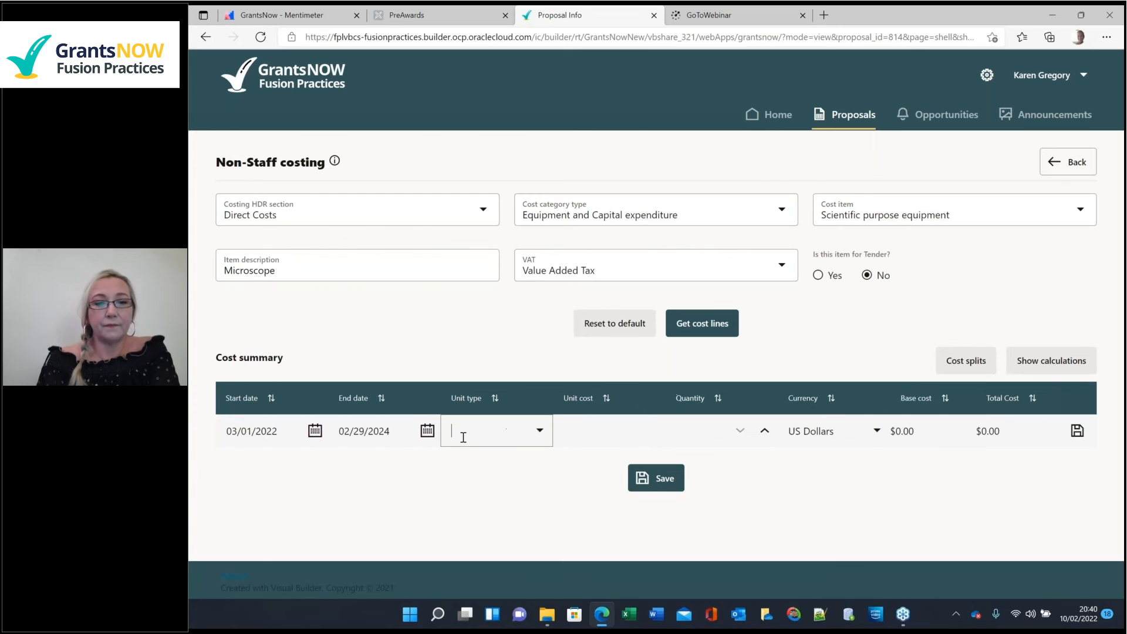
{"action": "left_click", "coordinate": [539, 433]}
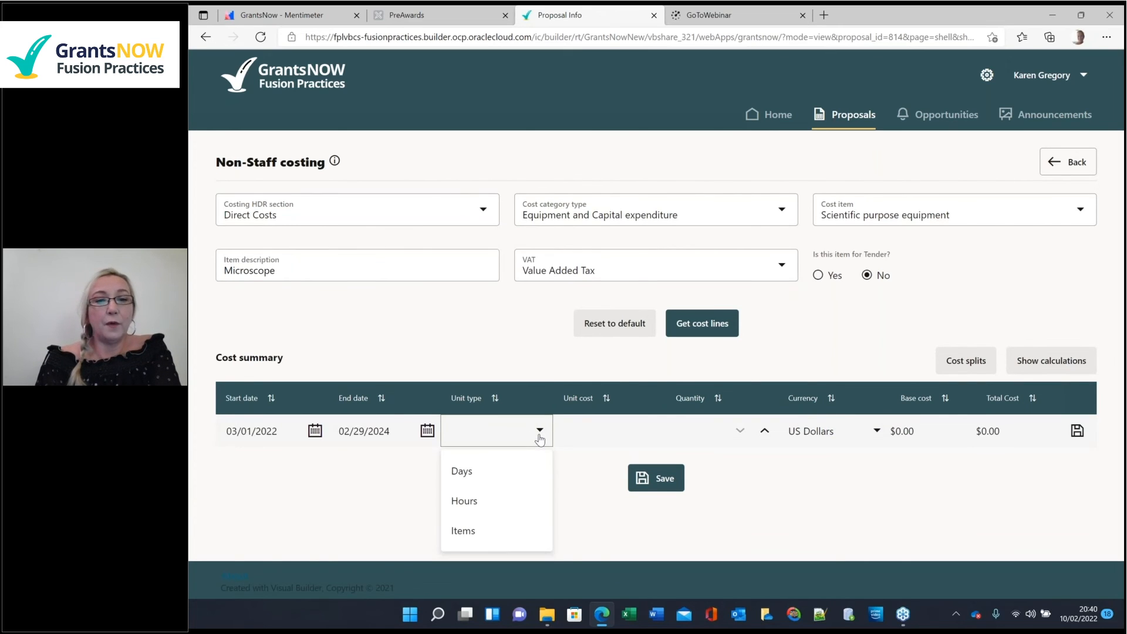
{"action": "left_click", "coordinate": [464, 531]}
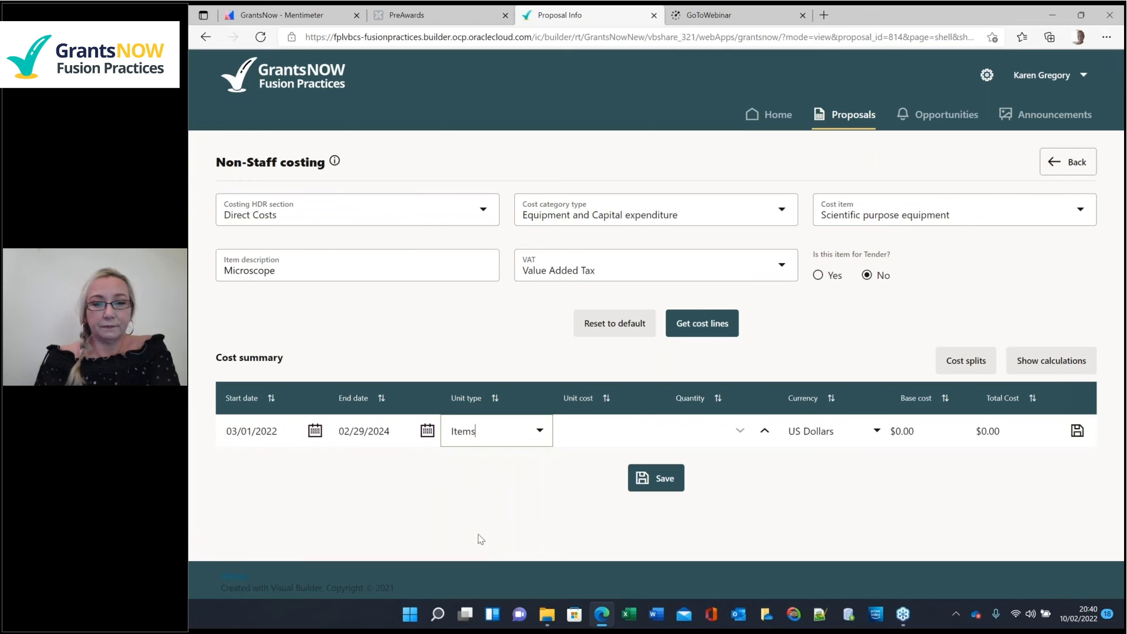
{"action": "left_click", "coordinate": [577, 434]}
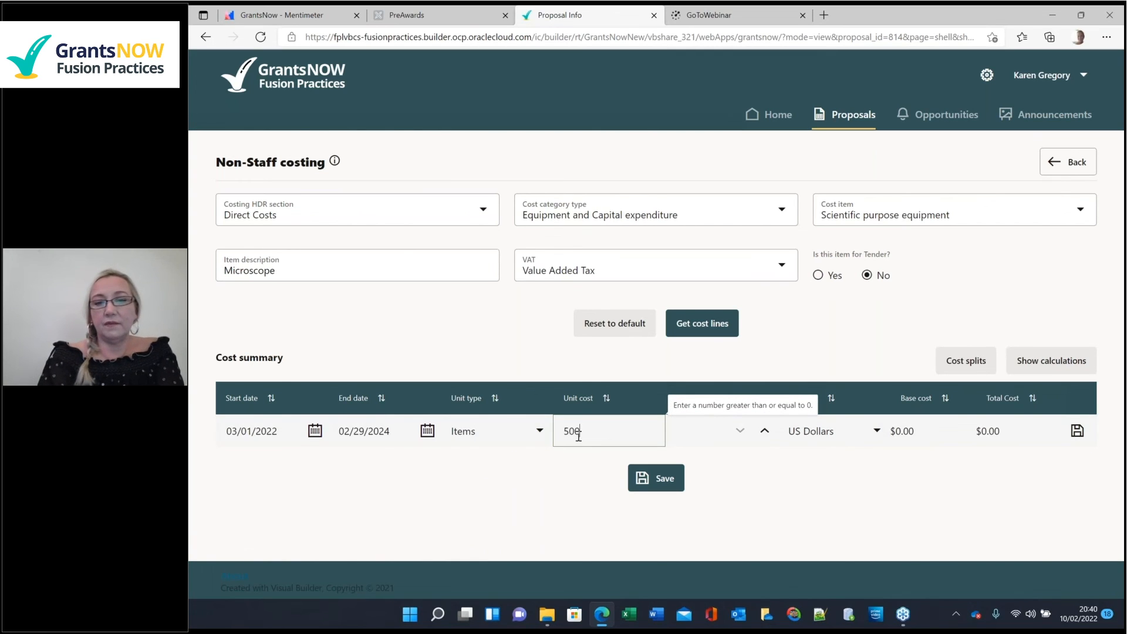
{"action": "key", "text": "Tab"}
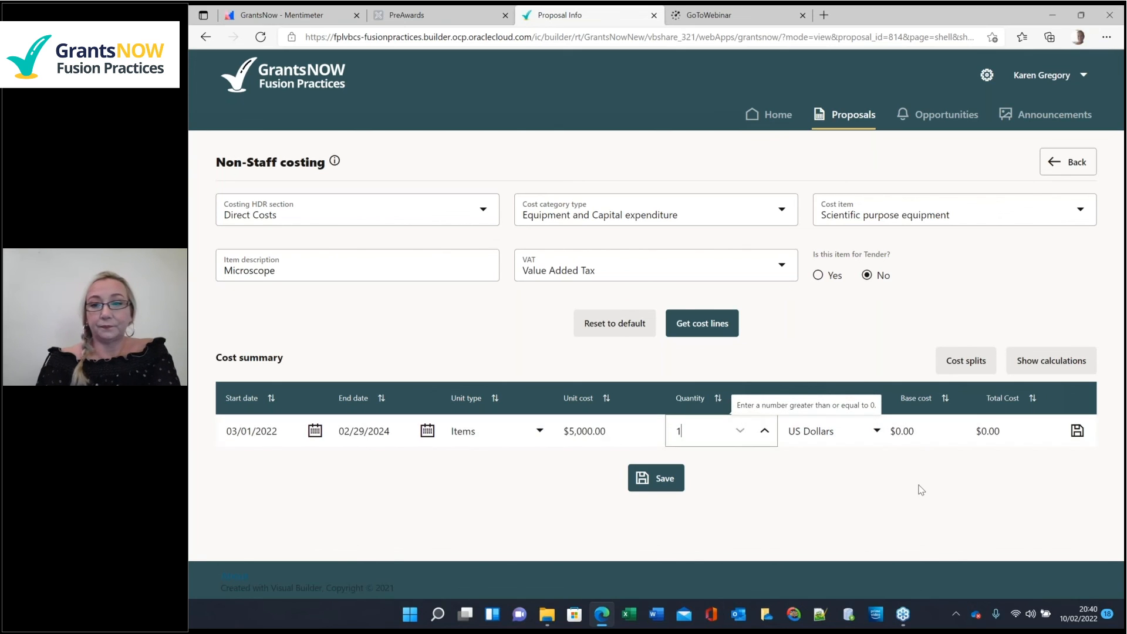
{"action": "left_click", "coordinate": [966, 477]}
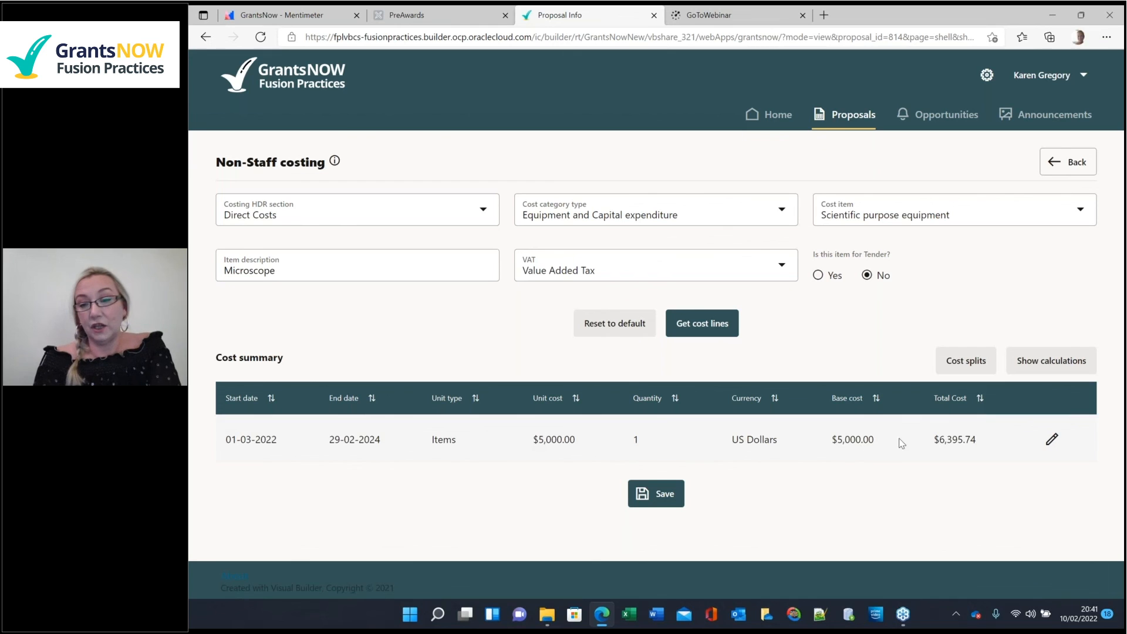
{"action": "left_click", "coordinate": [668, 495]}
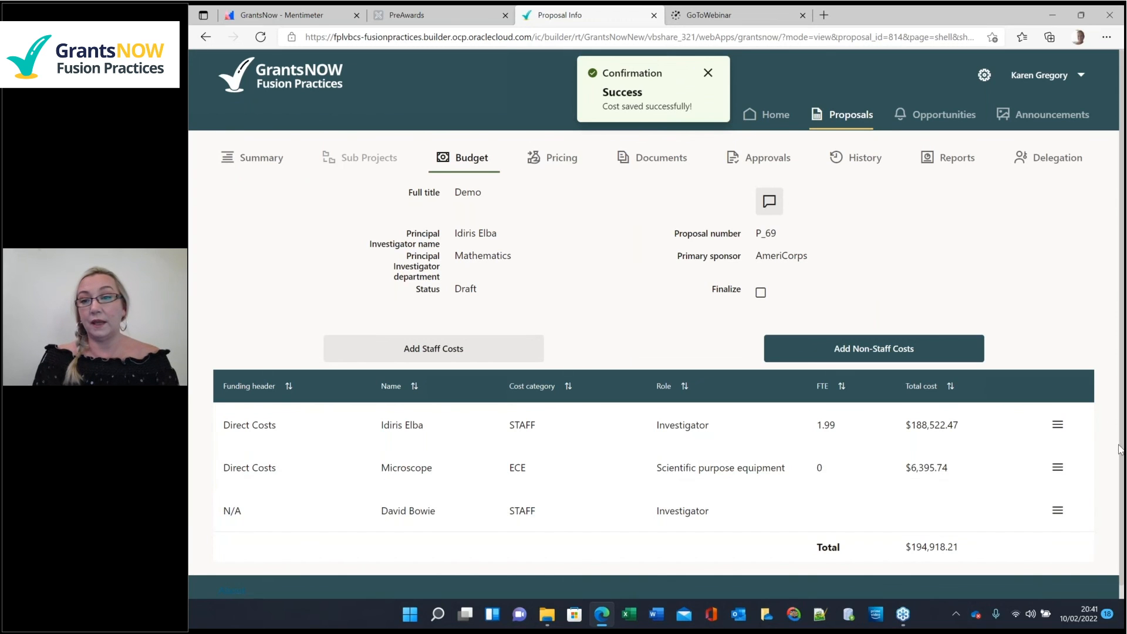
{"action": "scroll", "coordinate": [1027, 458], "scroll_direction": "down", "scroll_amount": 1}
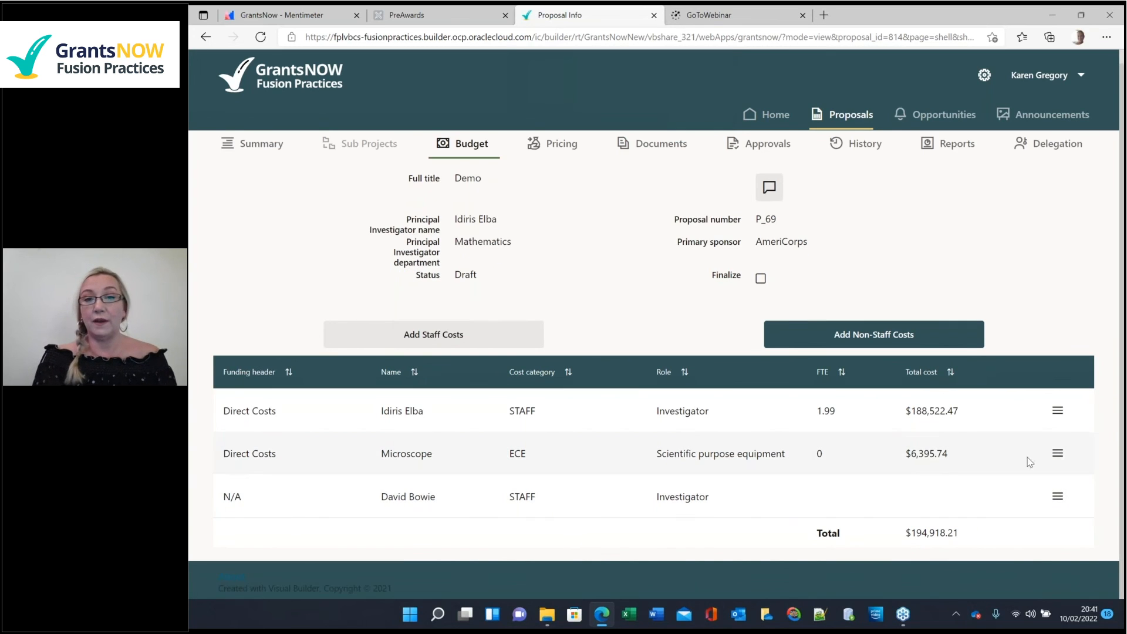